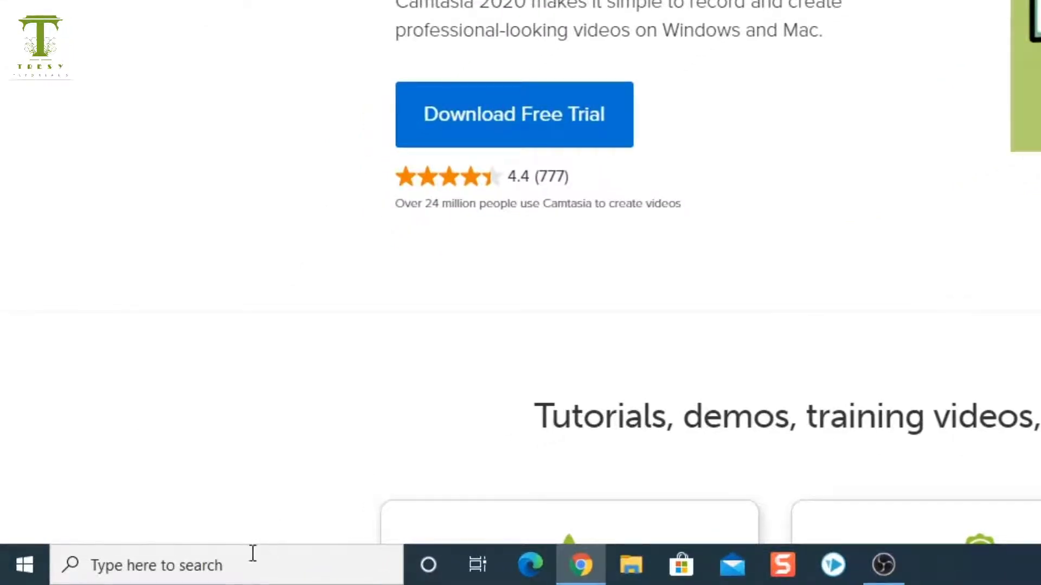
Step: Search for 'cam' in Windows Search and launch Camtasia 2019
click(236, 565)
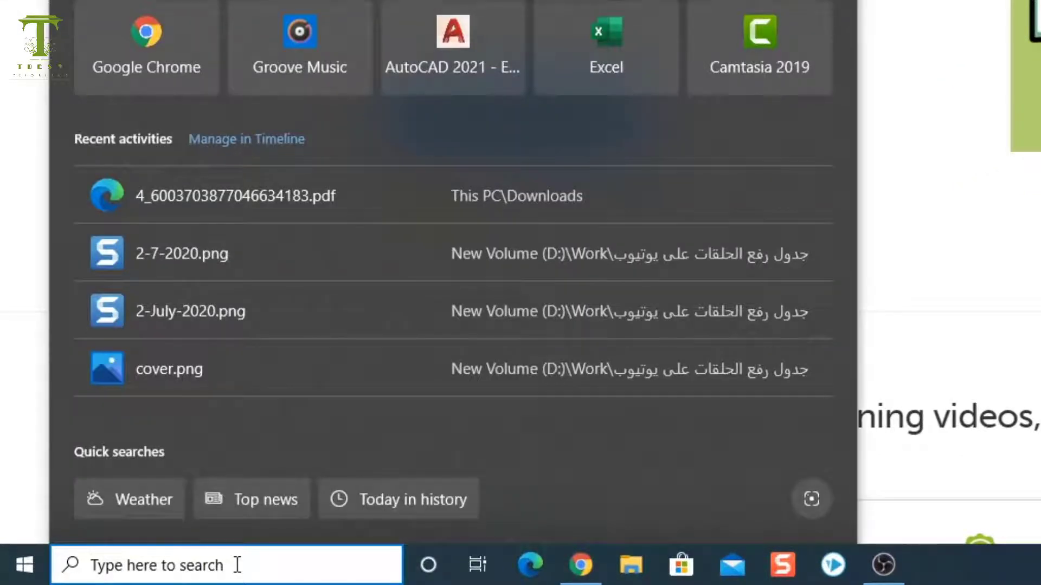
text(cam)
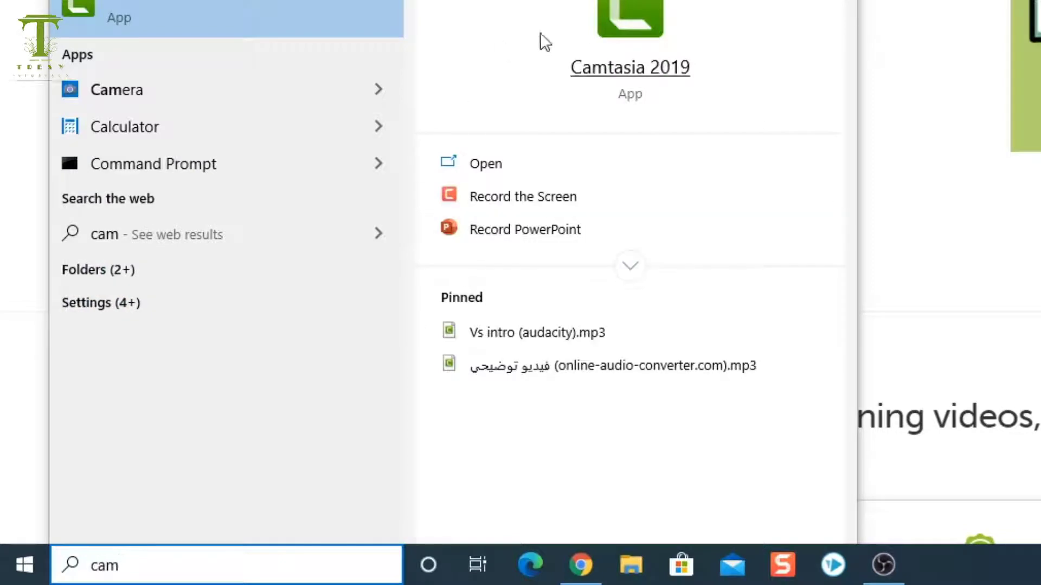
click(646, 70)
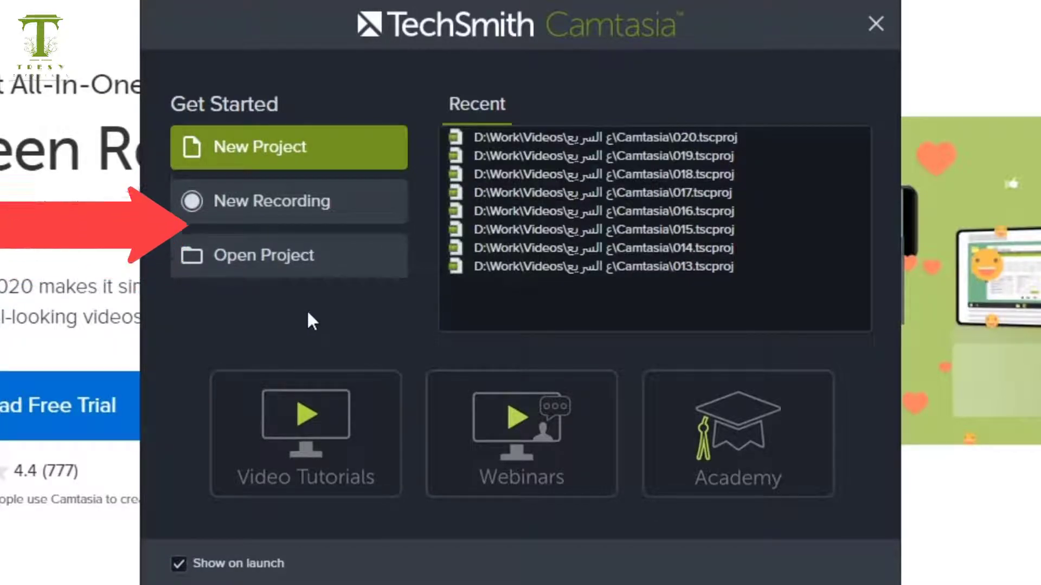
Step: Start a new recording and set the recorder to capture Full screen
click(287, 206)
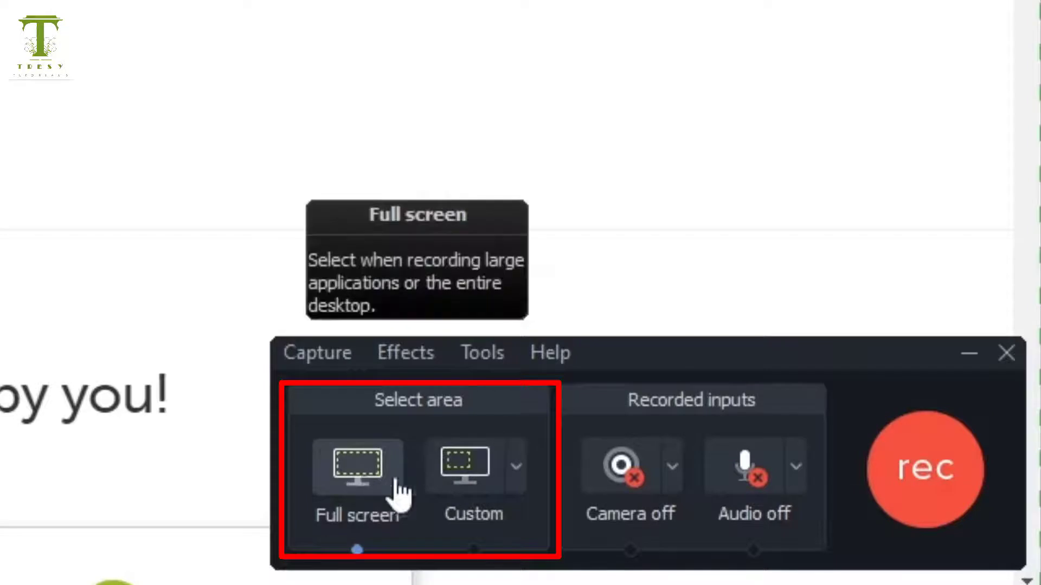
click(516, 467)
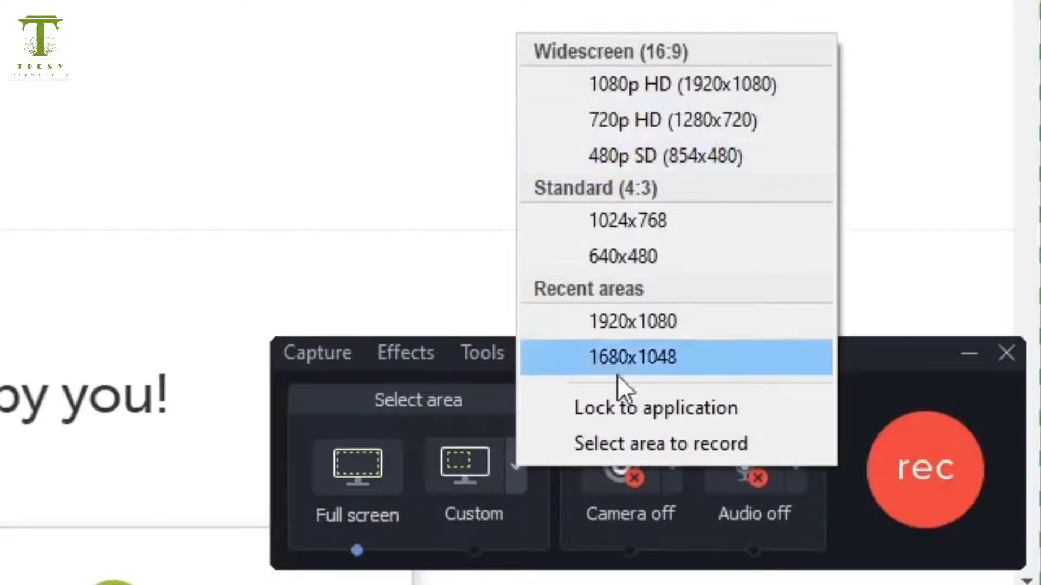
click(374, 488)
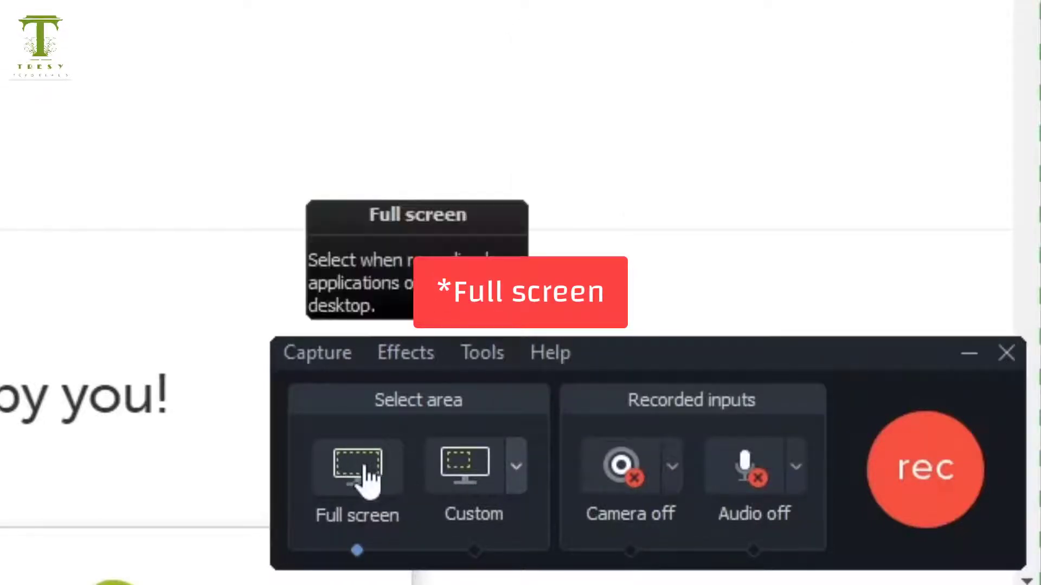
click(672, 471)
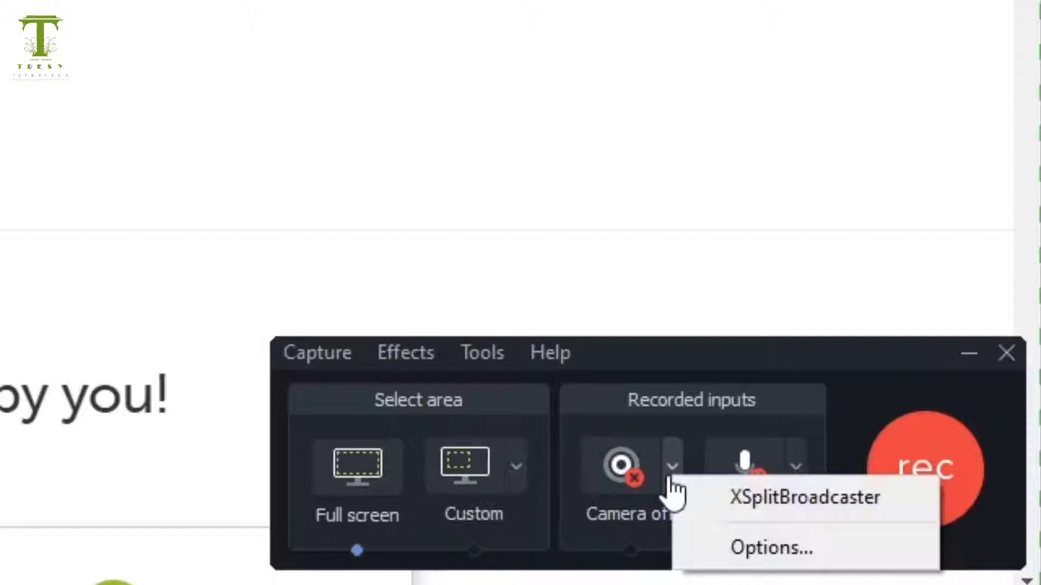
click(672, 476)
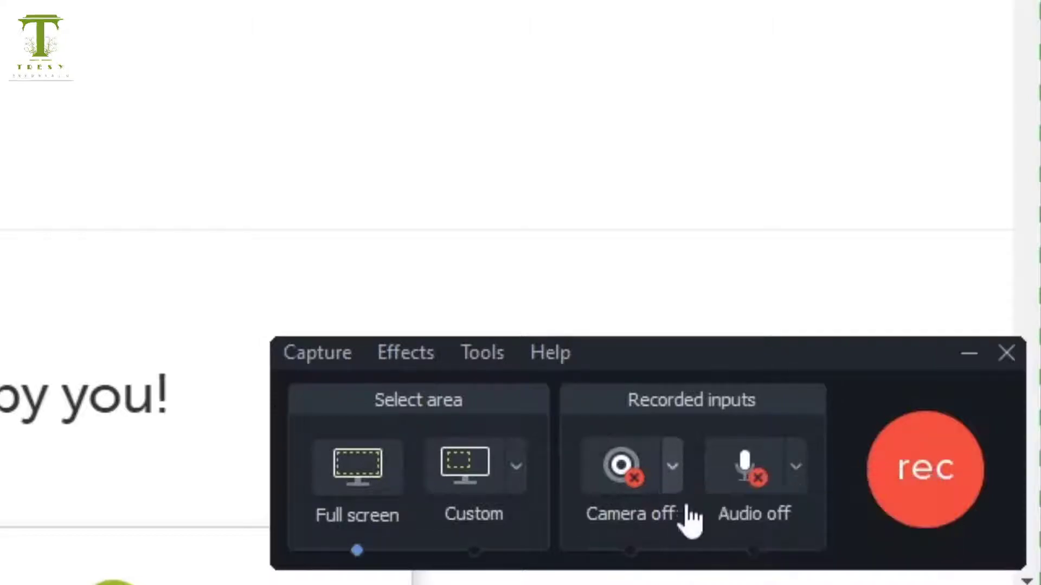
click(799, 466)
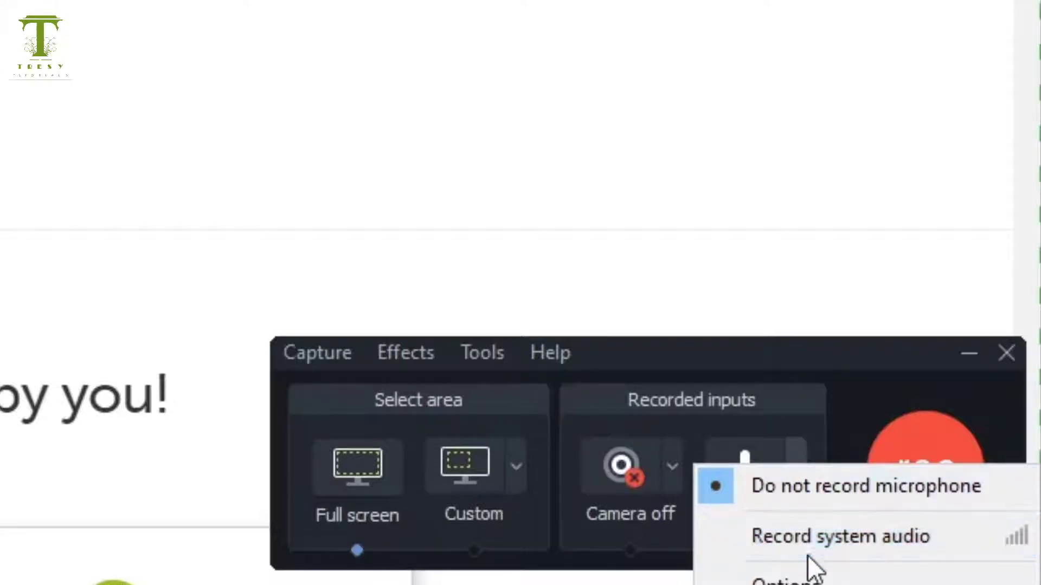
click(648, 539)
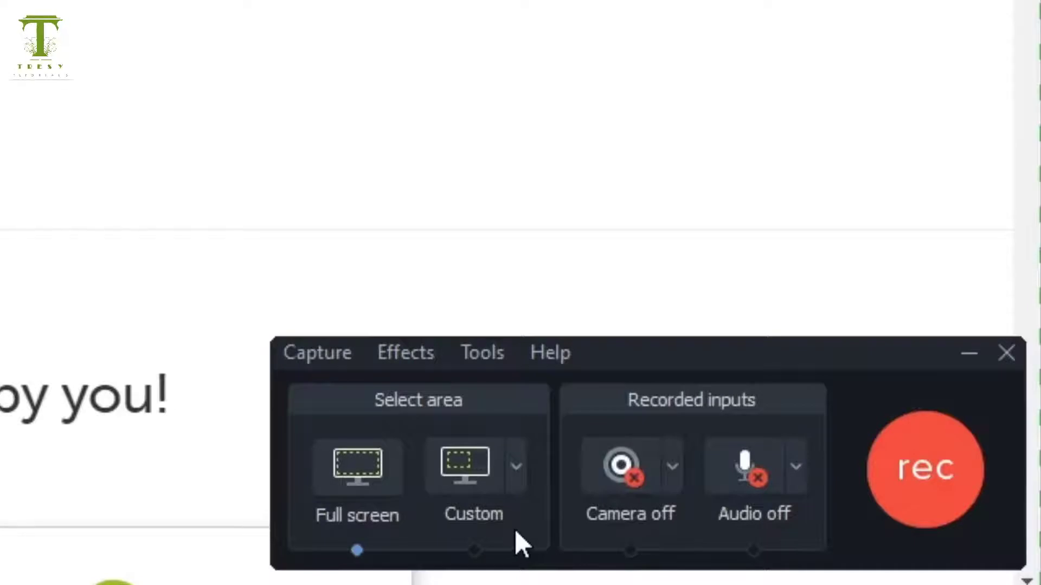
Step: Record about 59 seconds of browsing, then stop so Rec 07-01-20 loads onto Track 1
click(922, 485)
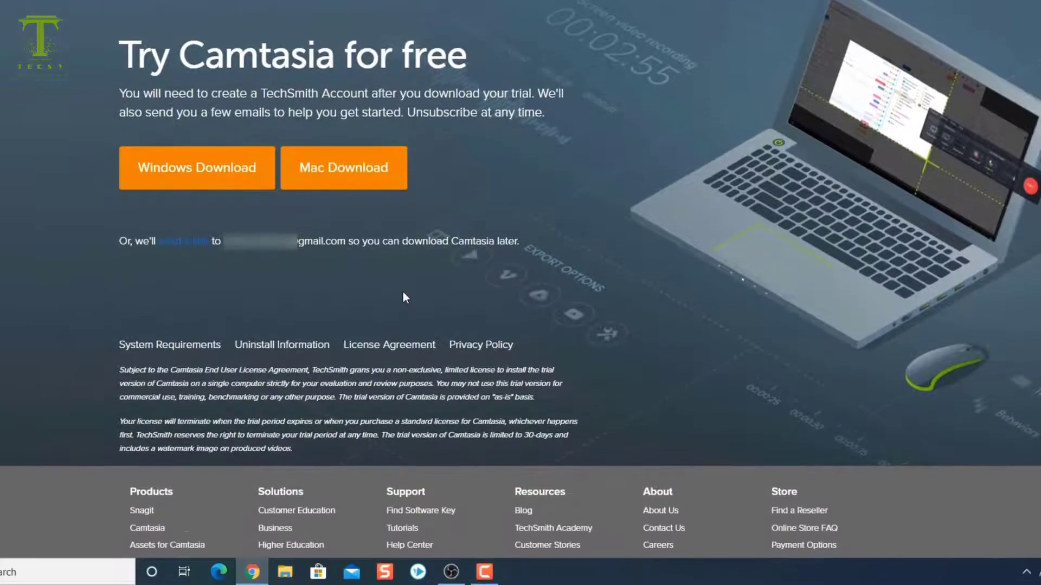
click(485, 576)
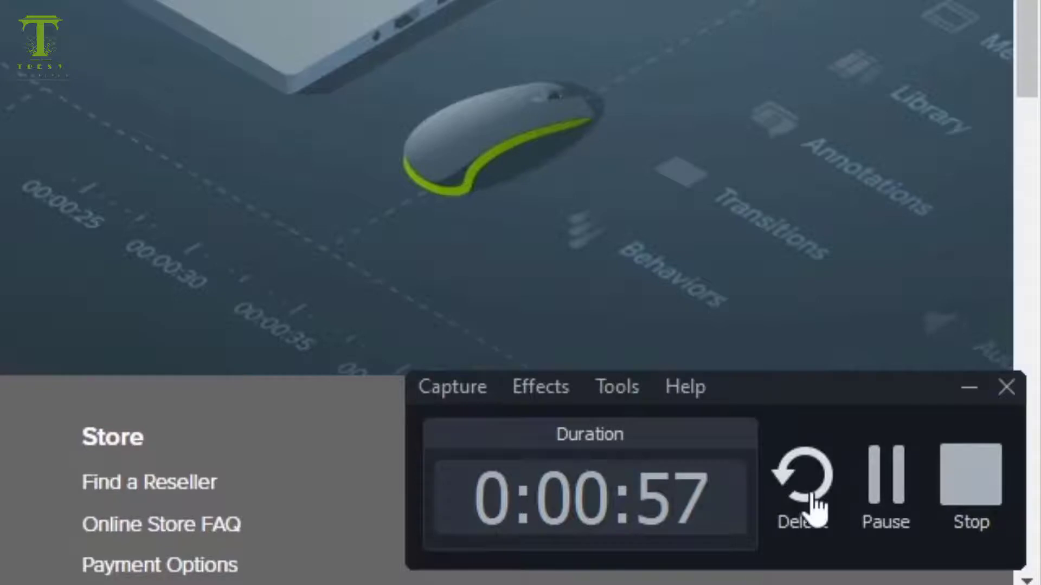
click(971, 493)
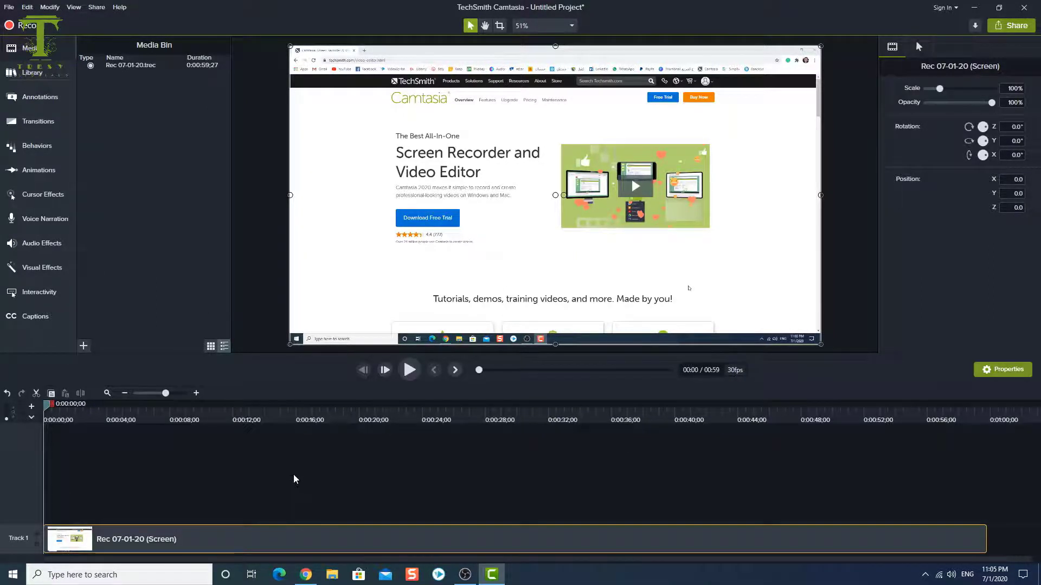
Step: Select the Track 1 clip and browse Library, Annotations, Transitions, then Behaviors
click(315, 536)
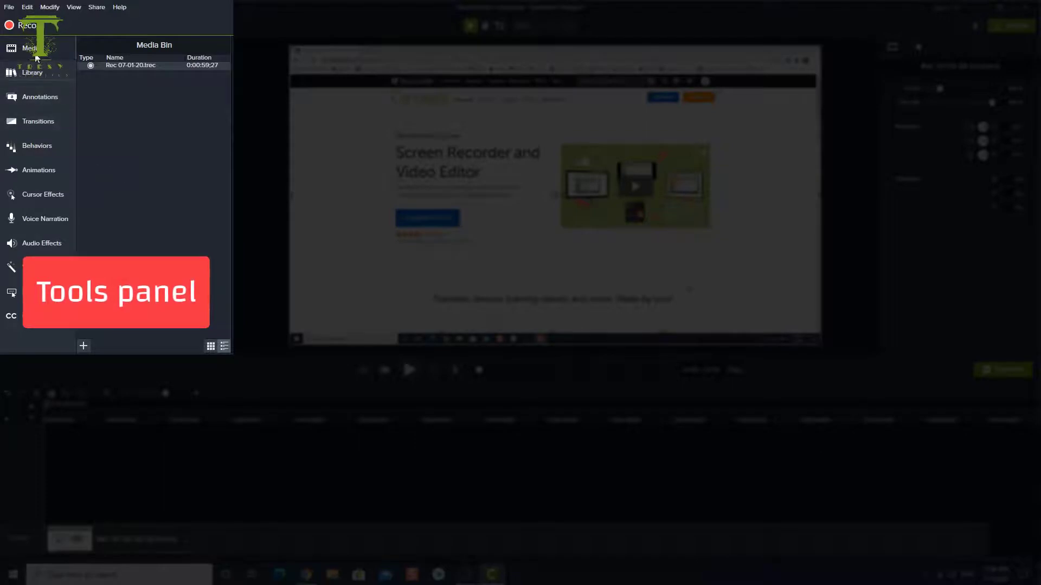
click(35, 75)
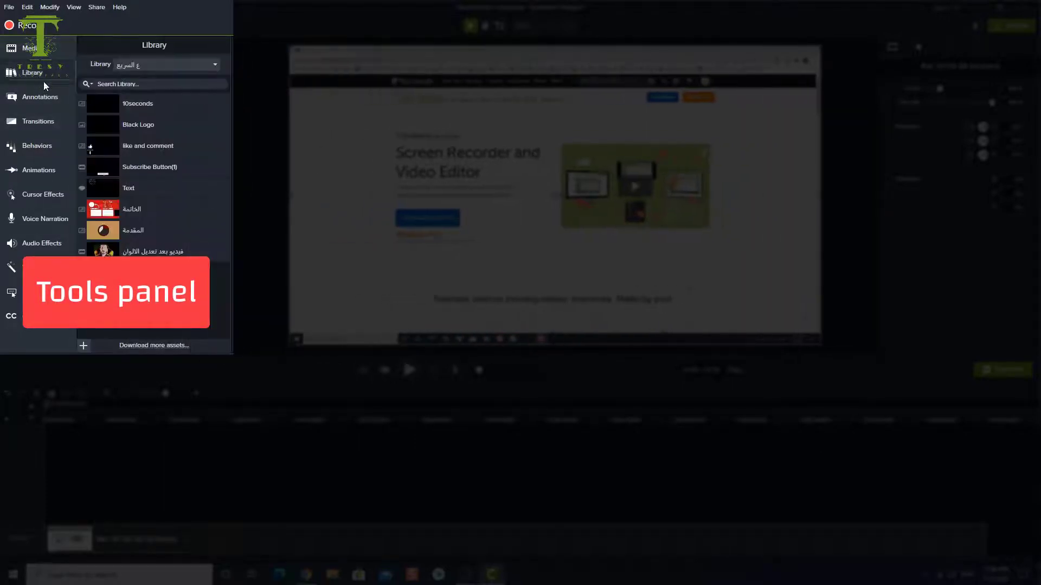
click(43, 103)
click(41, 126)
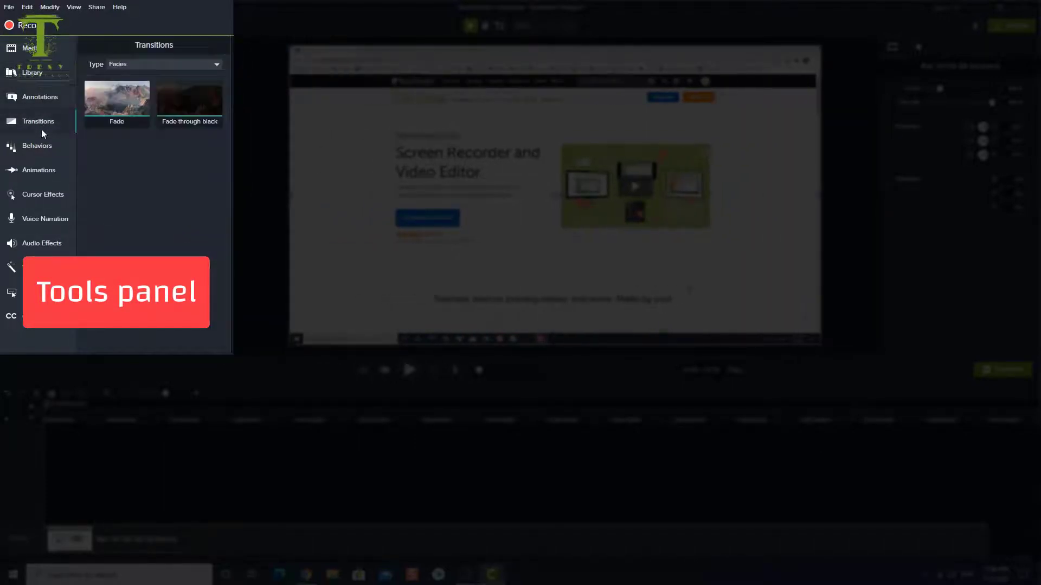
click(38, 149)
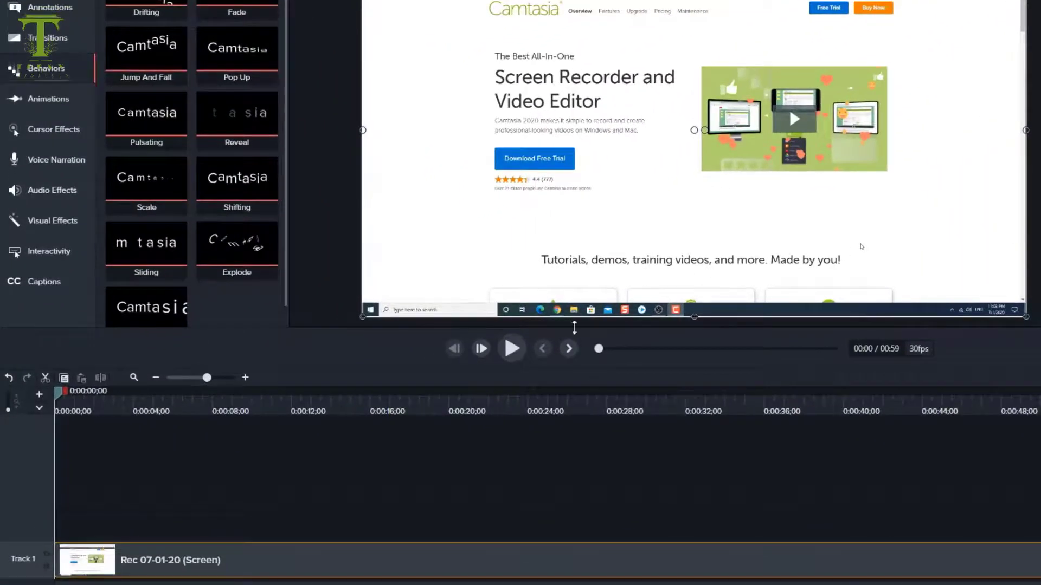
key(space)
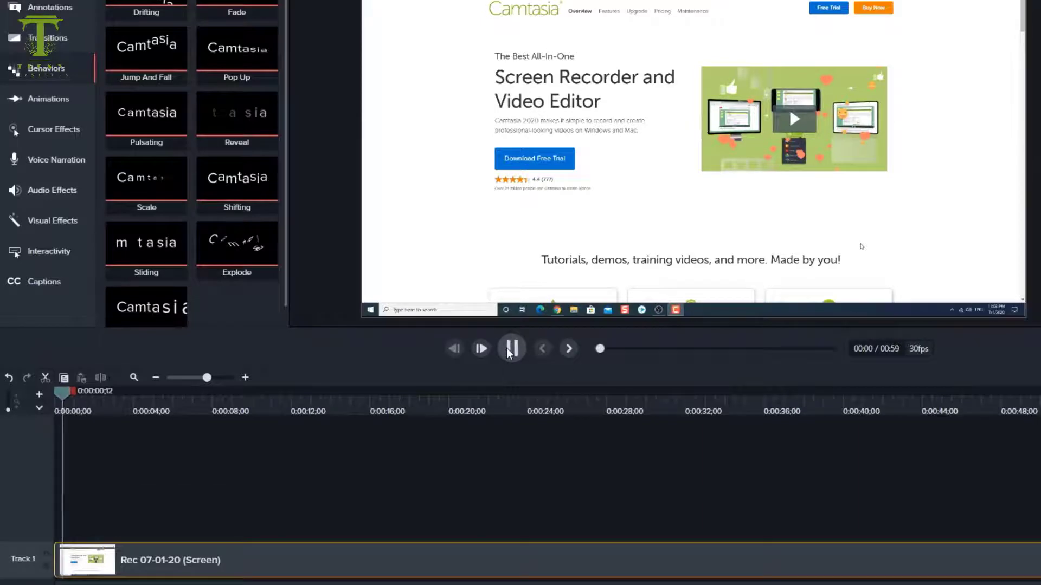
key(space)
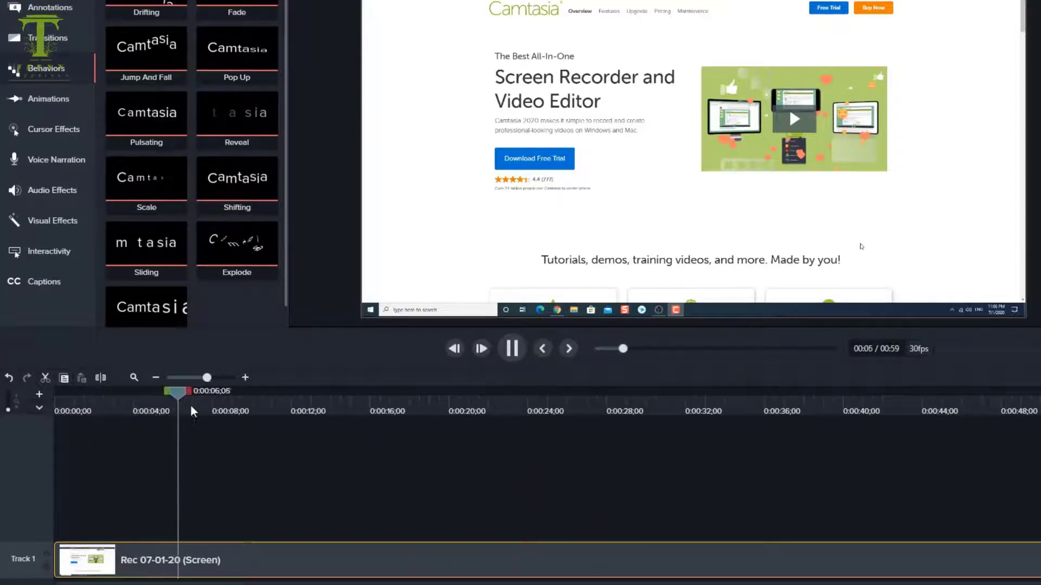
drag(203, 401, 191, 391)
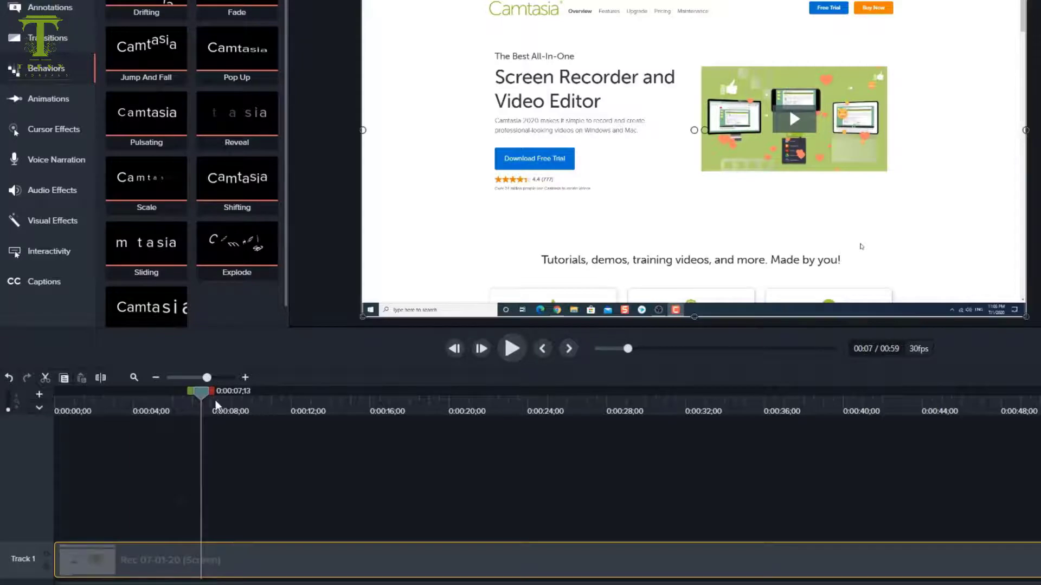
mouse_move(237, 424)
mouse_down()
mouse_move(407, 469)
mouse_move(578, 489)
mouse_up()
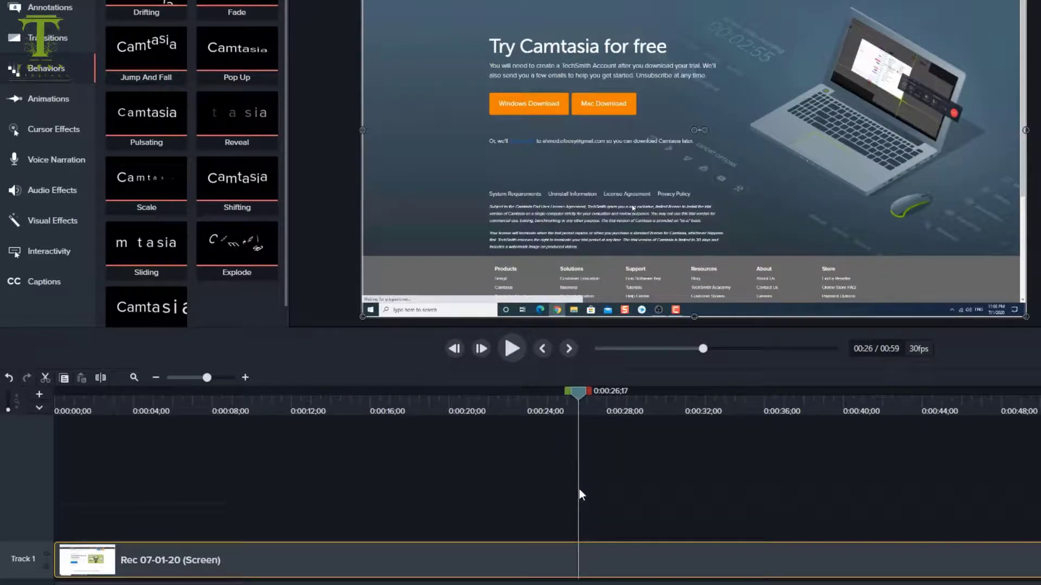
Step: Cut the stretch from 0:00:20;21 to 0:00:24;12 out of the recording
mouse_move(575, 395)
mouse_down()
mouse_move(555, 407)
mouse_move(526, 394)
mouse_up()
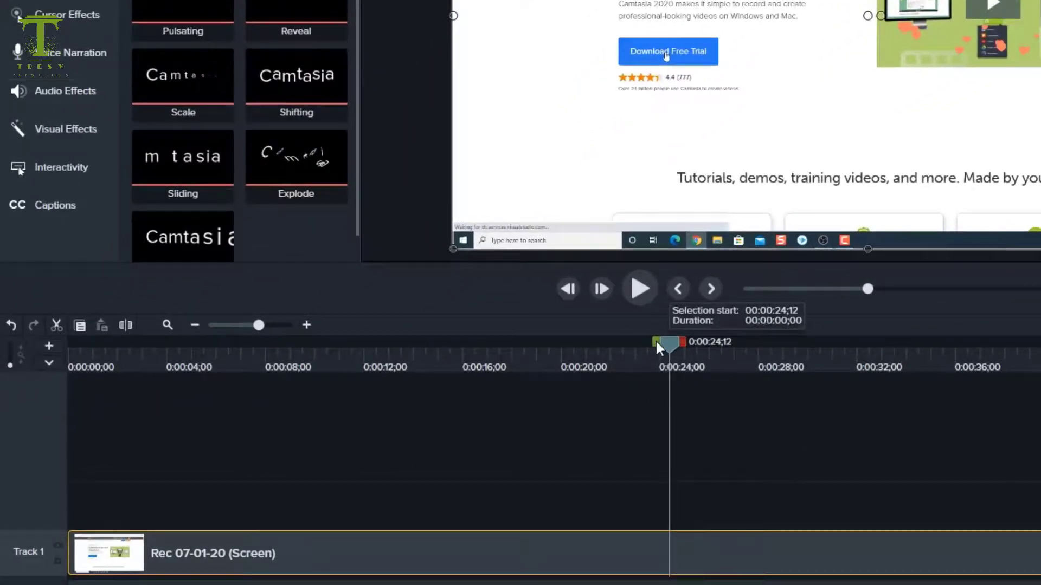
drag(657, 343, 564, 358)
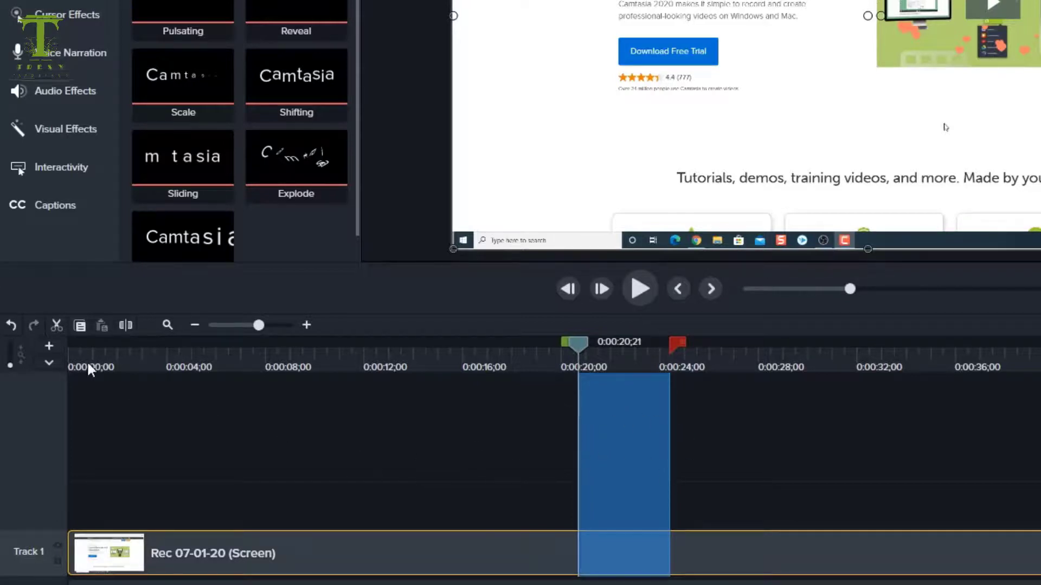
click(56, 327)
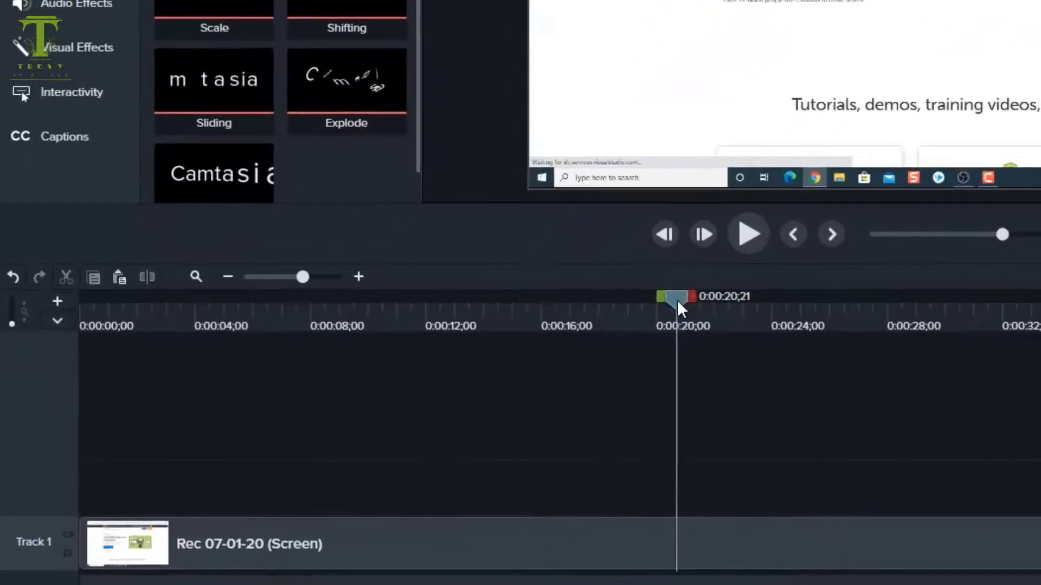
Step: Trim slivers off both ends of the Track 1 clip, bringing it to 00:55
drag(678, 300, 785, 320)
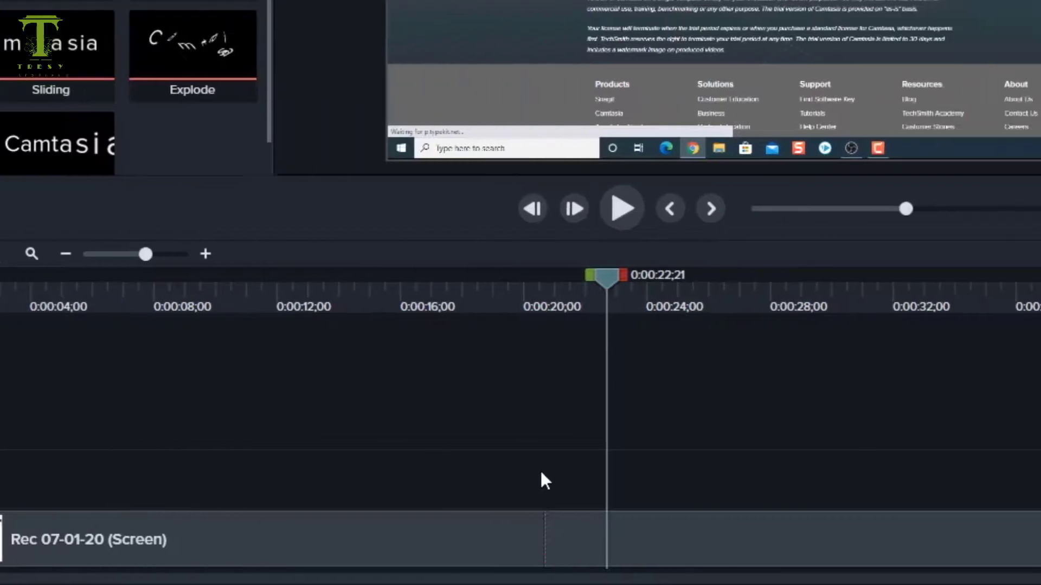
click(811, 542)
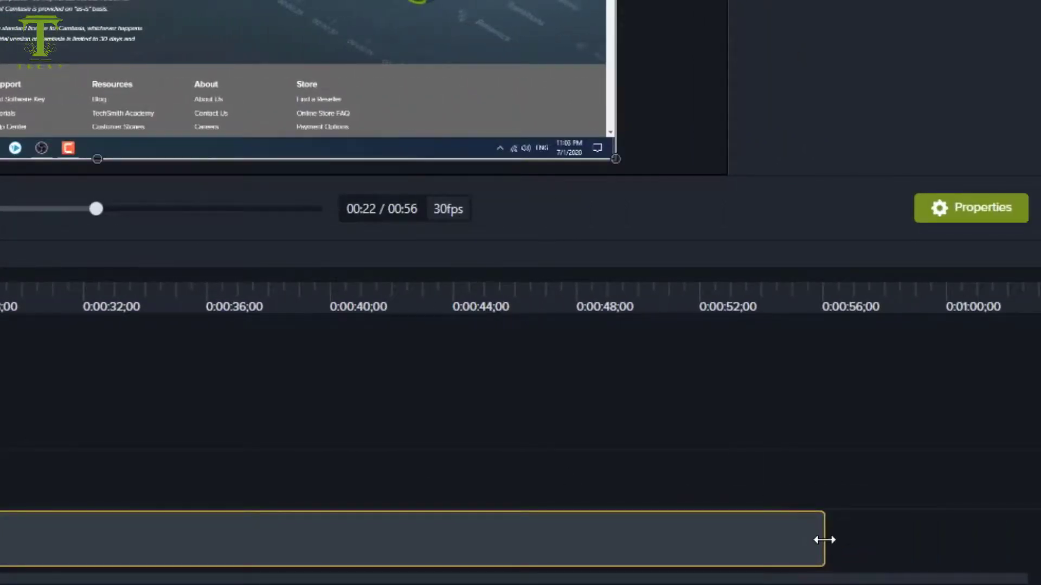
drag(823, 540, 311, 547)
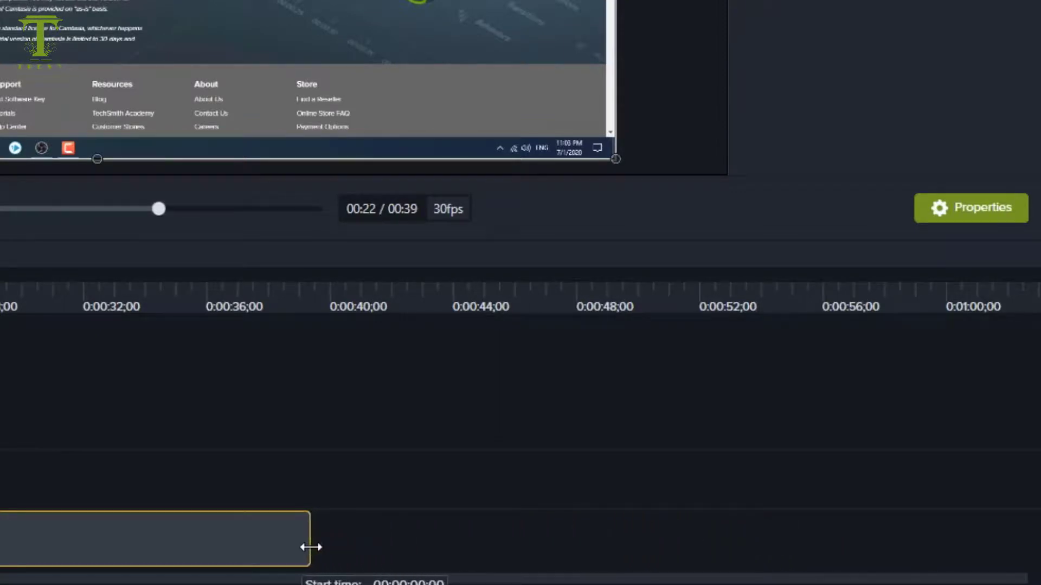
drag(310, 547, 866, 548)
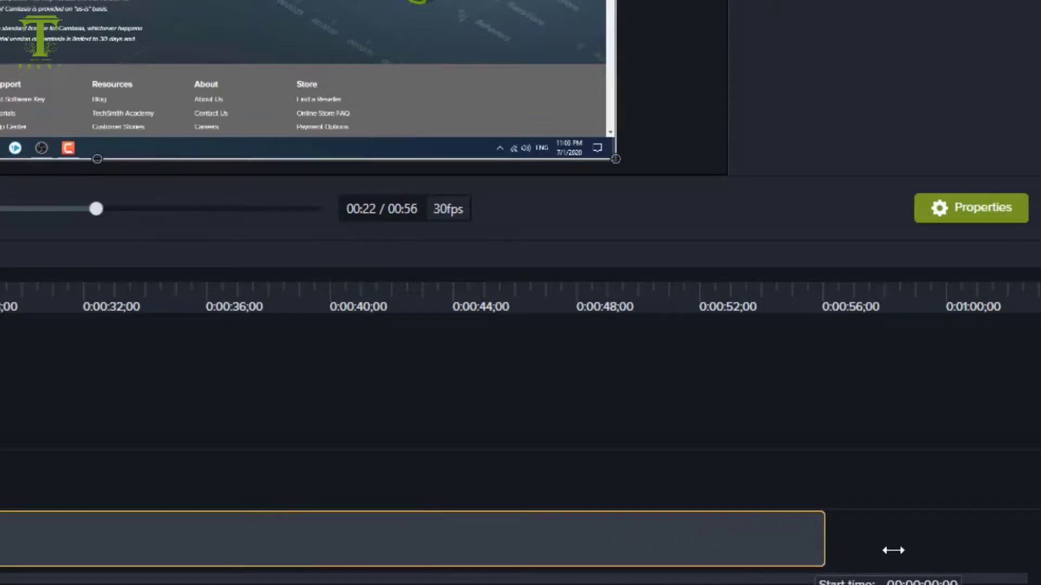
drag(854, 554, 791, 558)
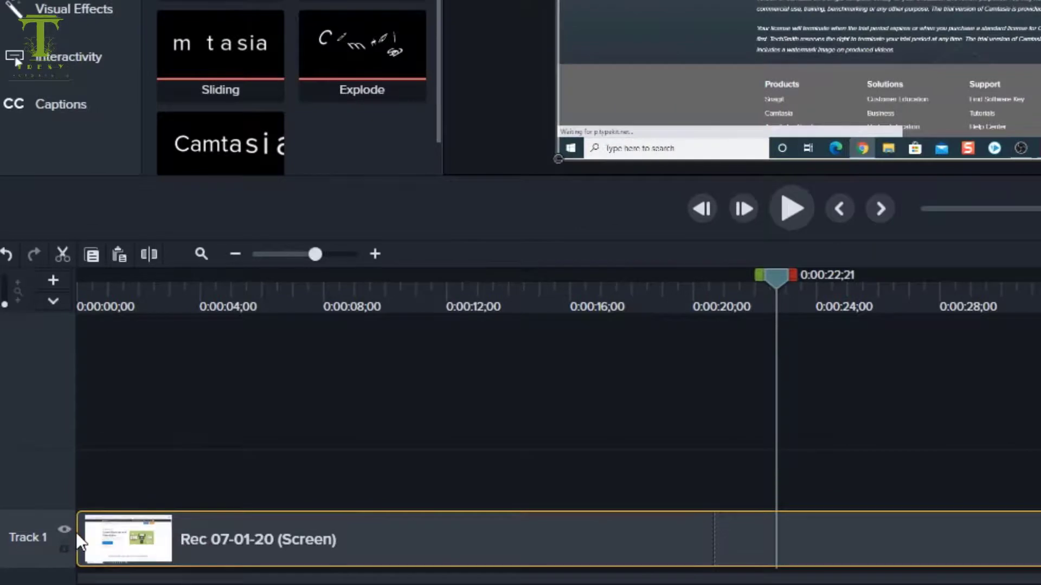
drag(77, 532, 89, 531)
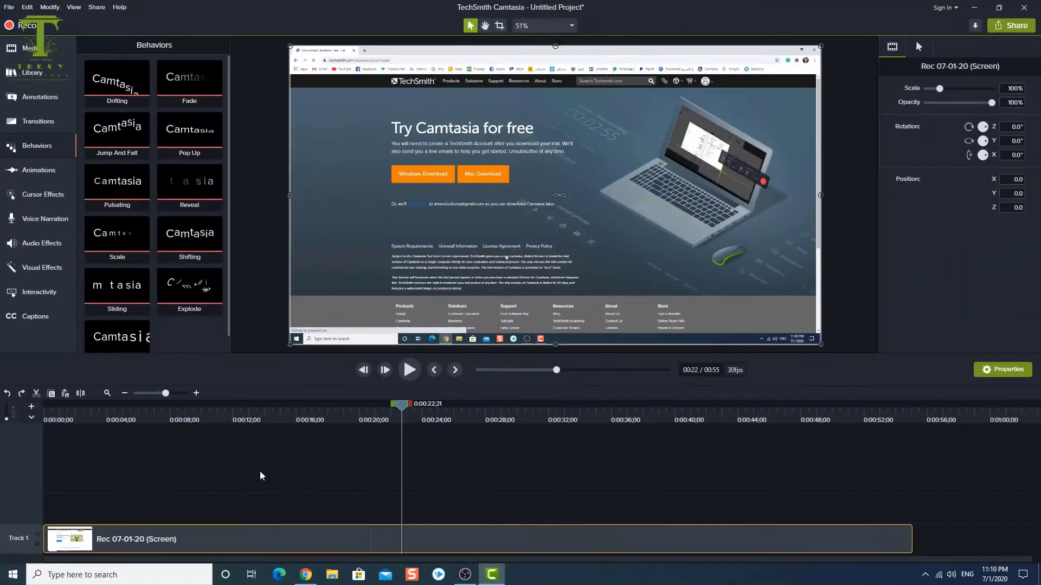
Step: Add an enlarged red ABC speech-bubble callout on Track 2 and Fade transitions at both clip ends
click(39, 96)
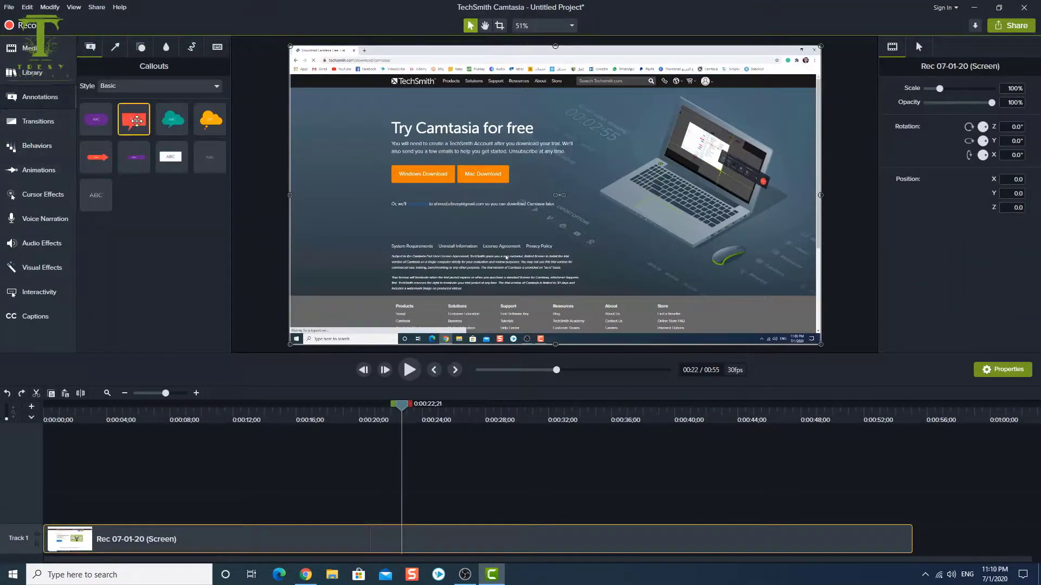
mouse_move(134, 120)
mouse_down()
mouse_move(203, 387)
mouse_move(384, 515)
mouse_move(369, 512)
mouse_up()
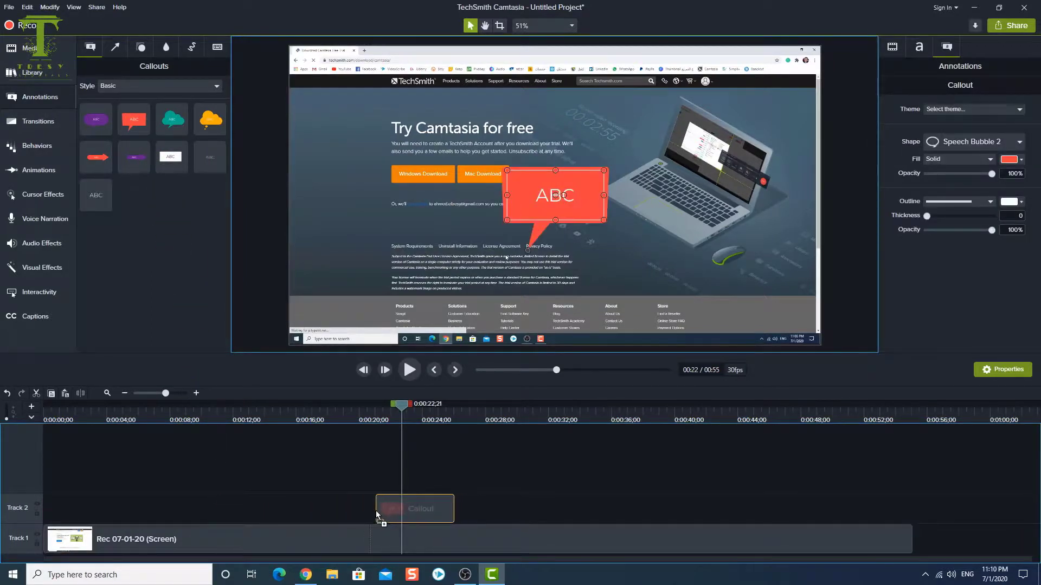
click(39, 123)
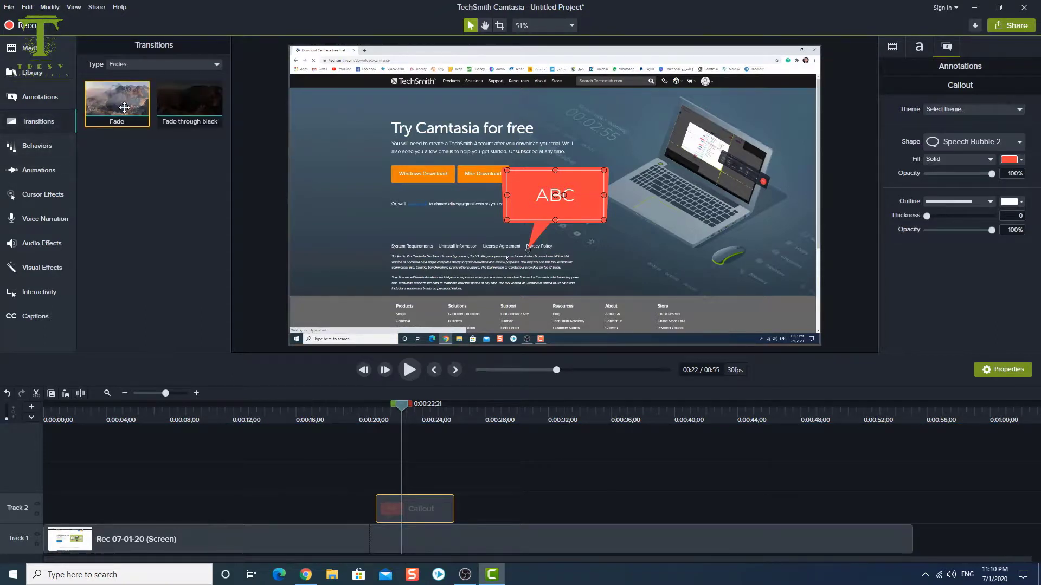
mouse_move(124, 104)
mouse_down()
mouse_move(119, 411)
mouse_move(428, 516)
mouse_move(729, 534)
mouse_up()
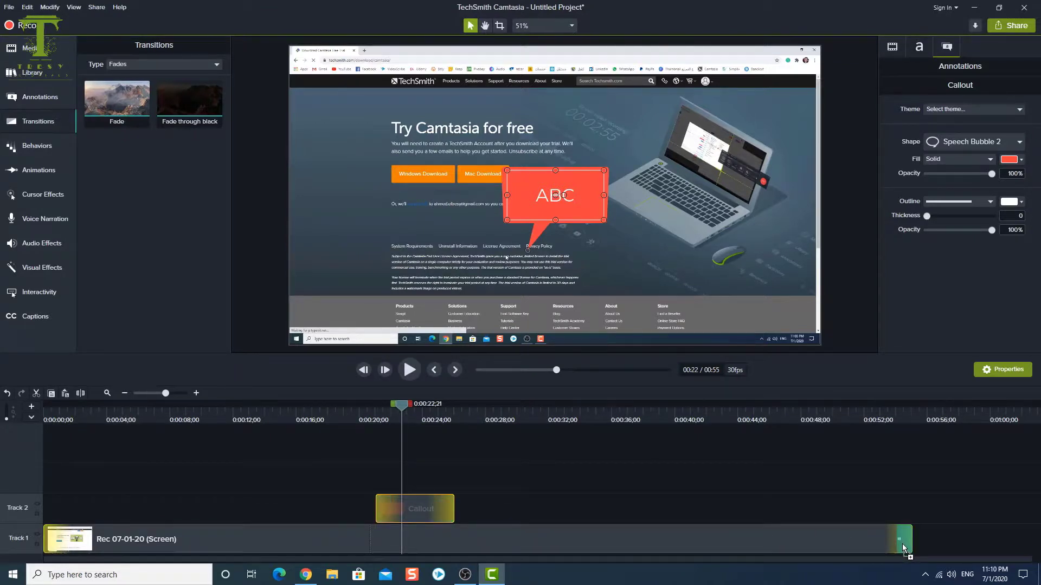
drag(902, 545, 63, 538)
drag(444, 538, 443, 540)
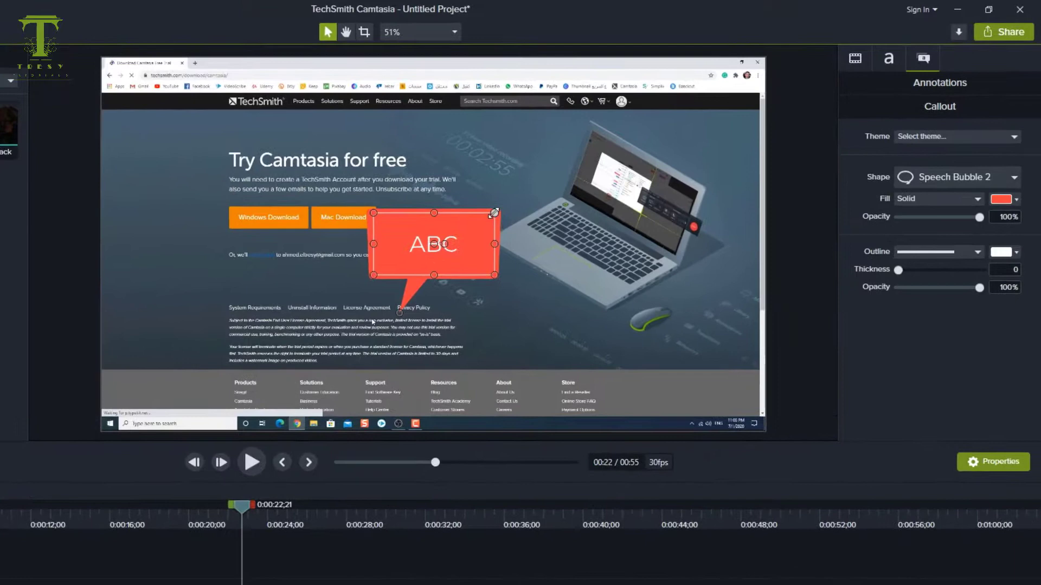
drag(493, 212, 525, 205)
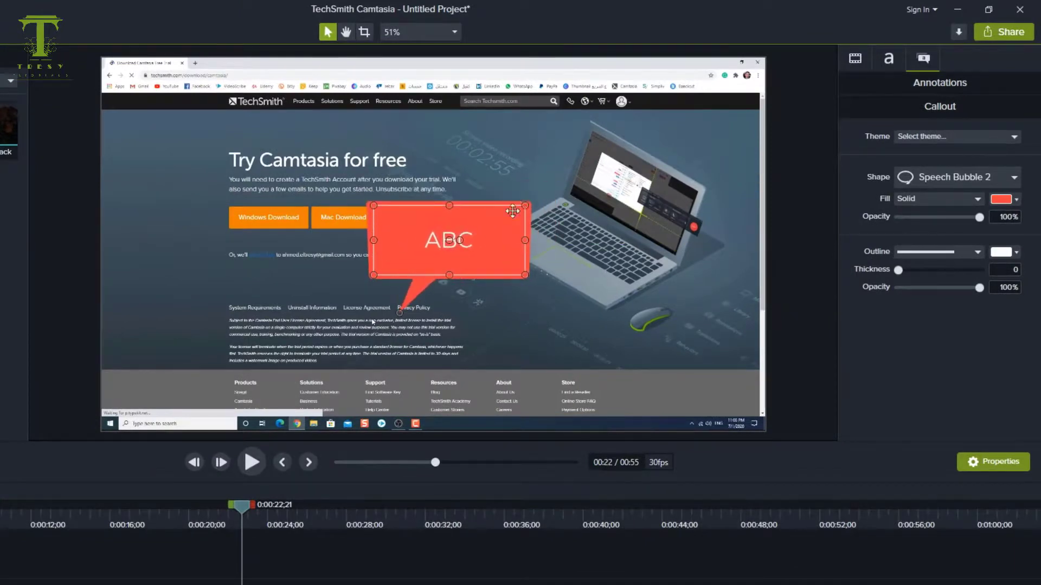
Step: Move the callout above the Windows Download button and fill it green
mouse_move(486, 234)
mouse_down()
mouse_move(500, 169)
mouse_move(361, 131)
mouse_up()
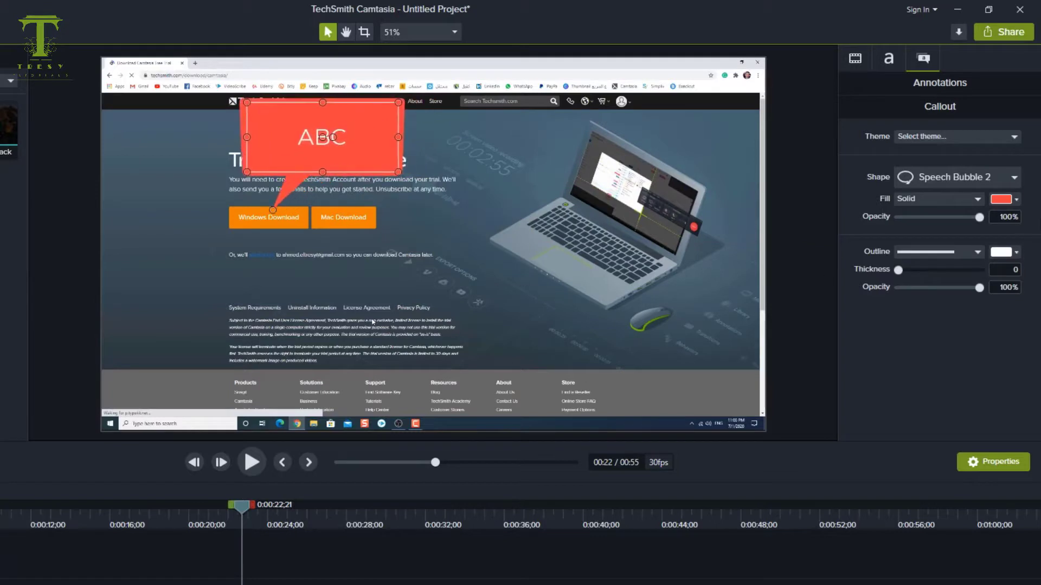
click(1012, 200)
click(955, 244)
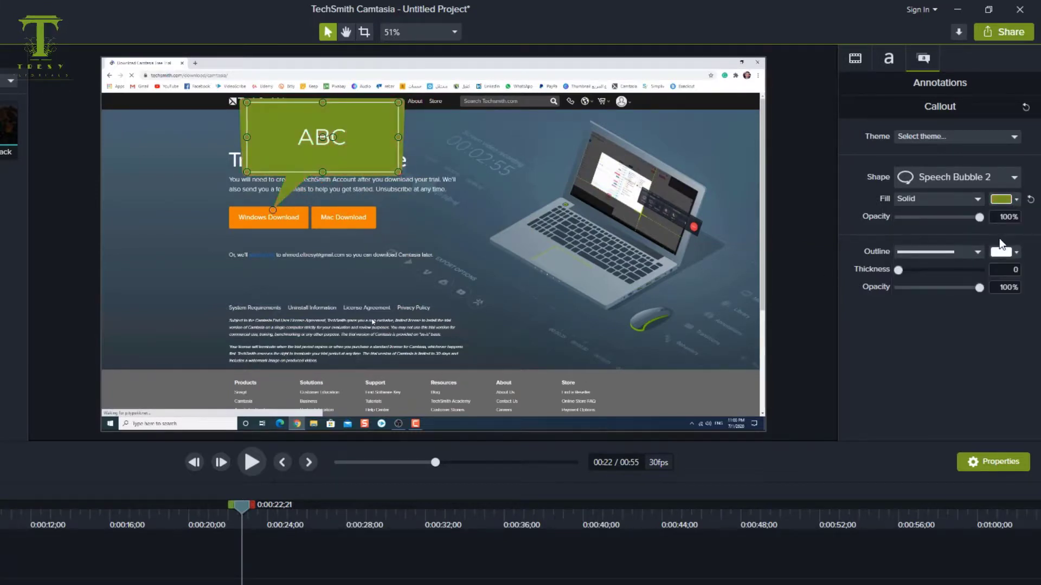
Step: Make the callout text dark and replace the ABC placeholder with Tresy
click(888, 58)
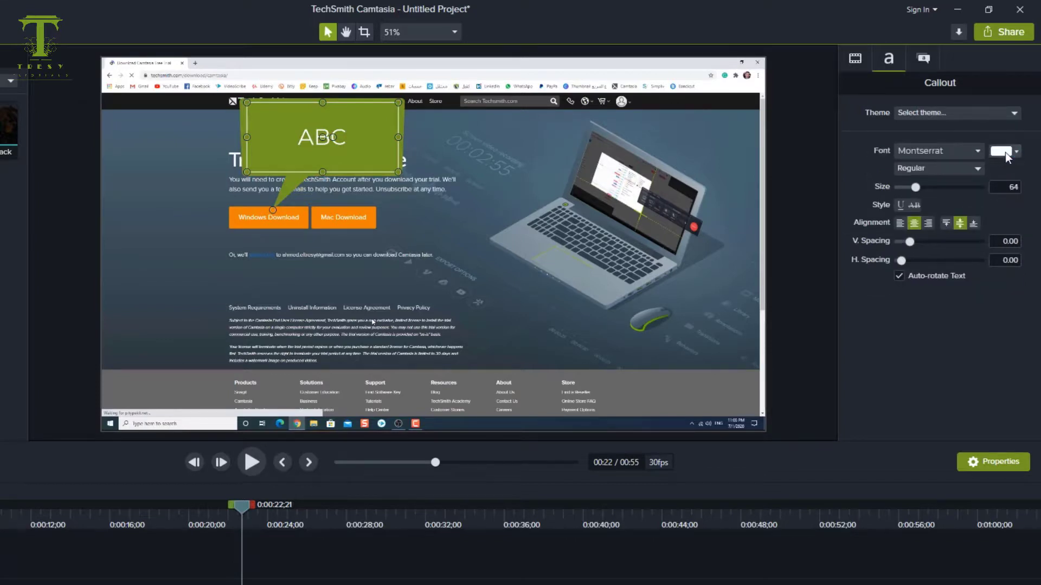
click(1004, 152)
click(930, 195)
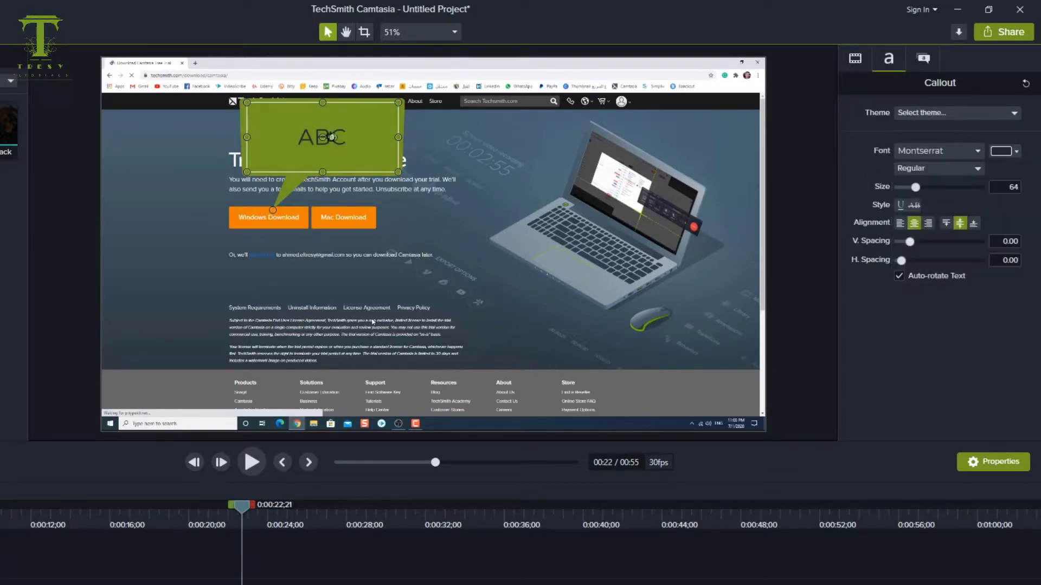
double_click(304, 137)
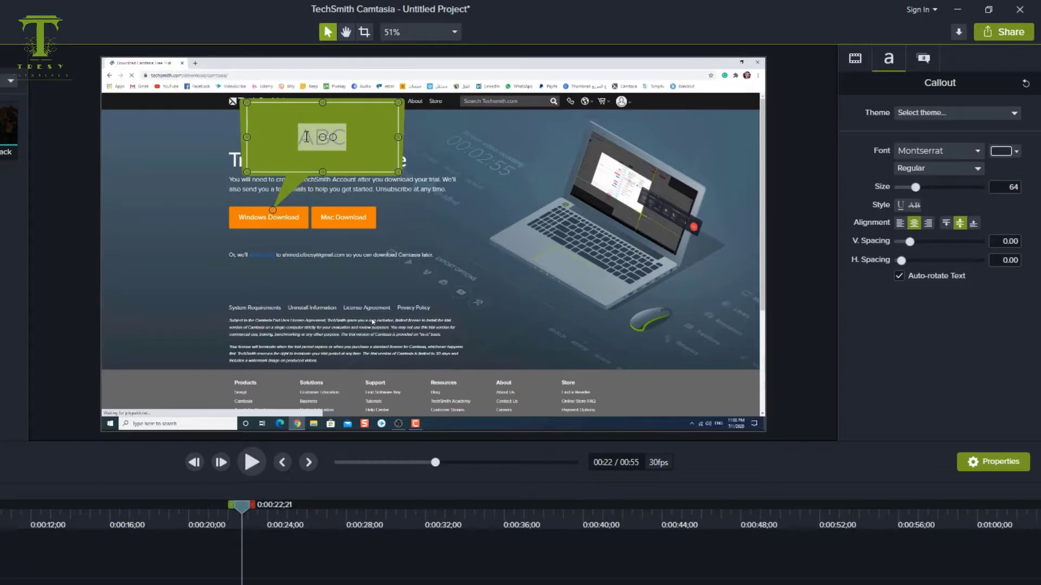
key(BackSpace)
text(Tresy)
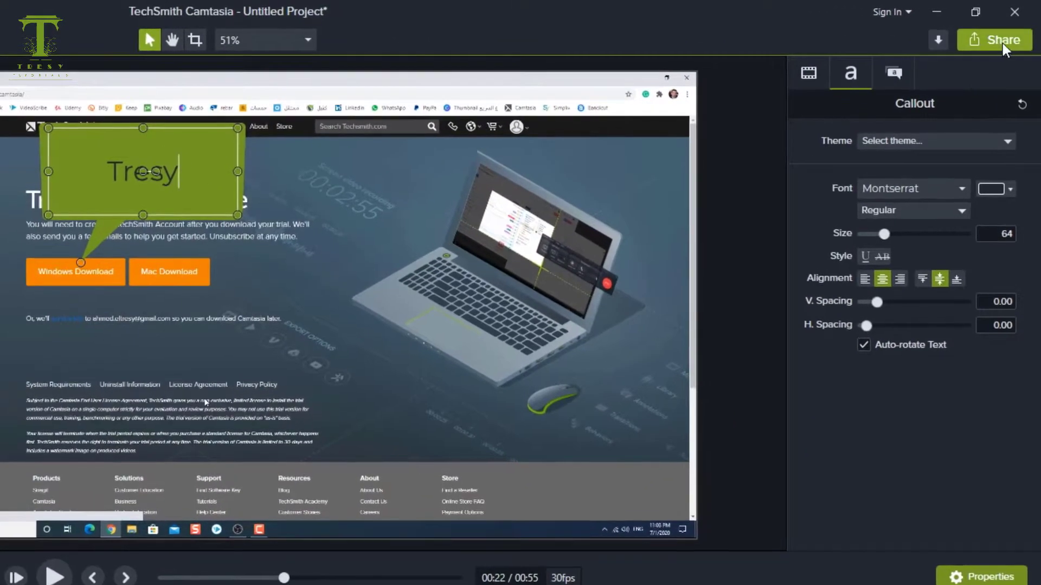
Step: Check the Share options, then save the project from the File menu
click(1003, 43)
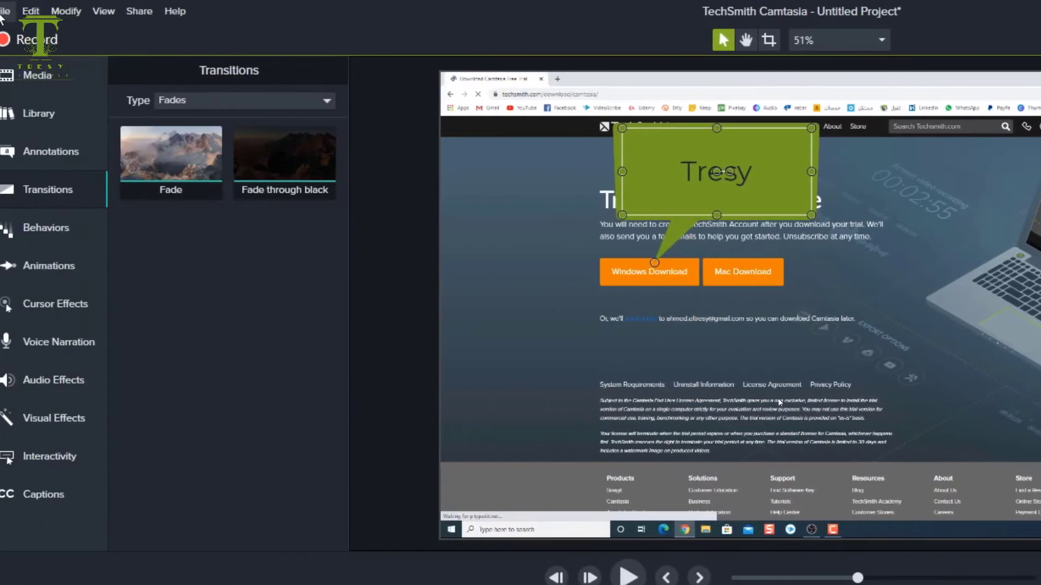
click(10, 14)
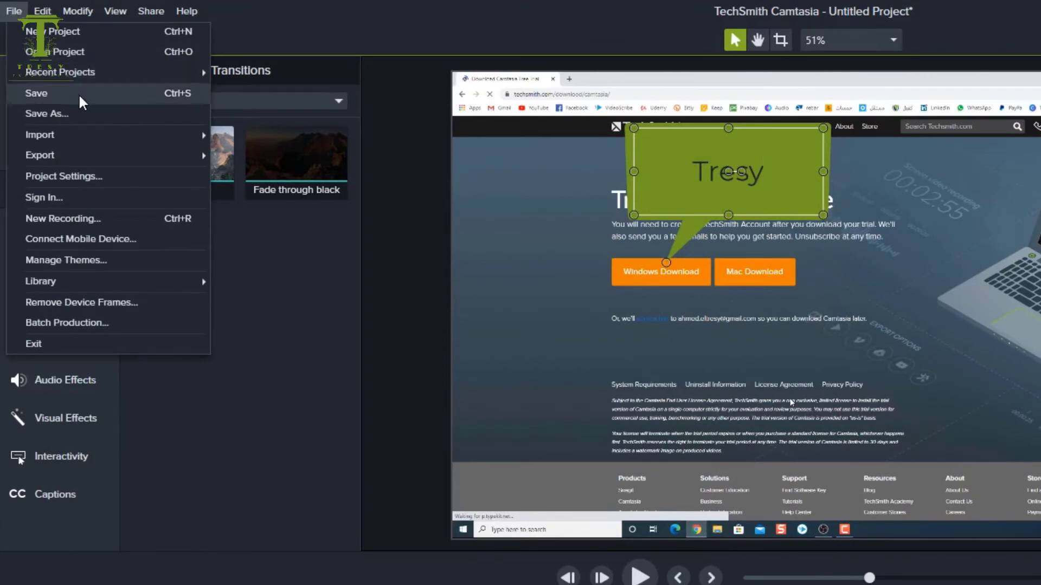